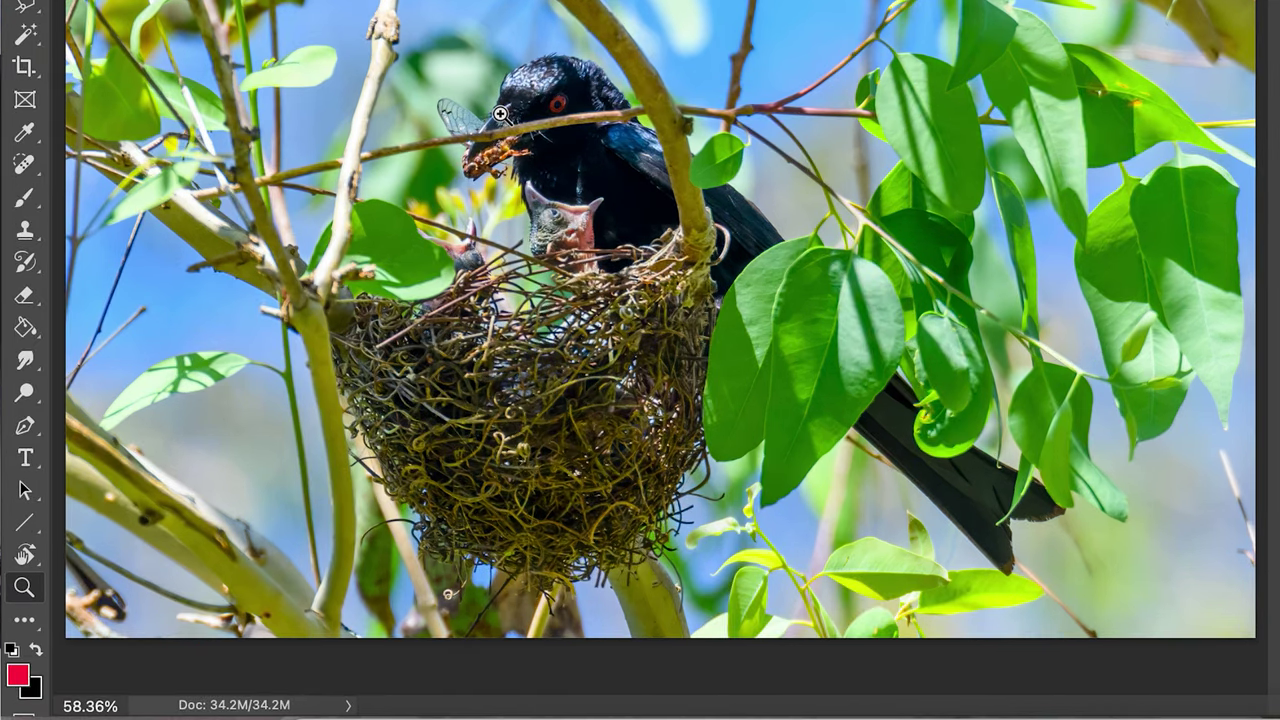
Zoom to 100% on the drongo's head and center the thin branch across its beak
{"action": "left_click", "coordinate": [500, 113]}
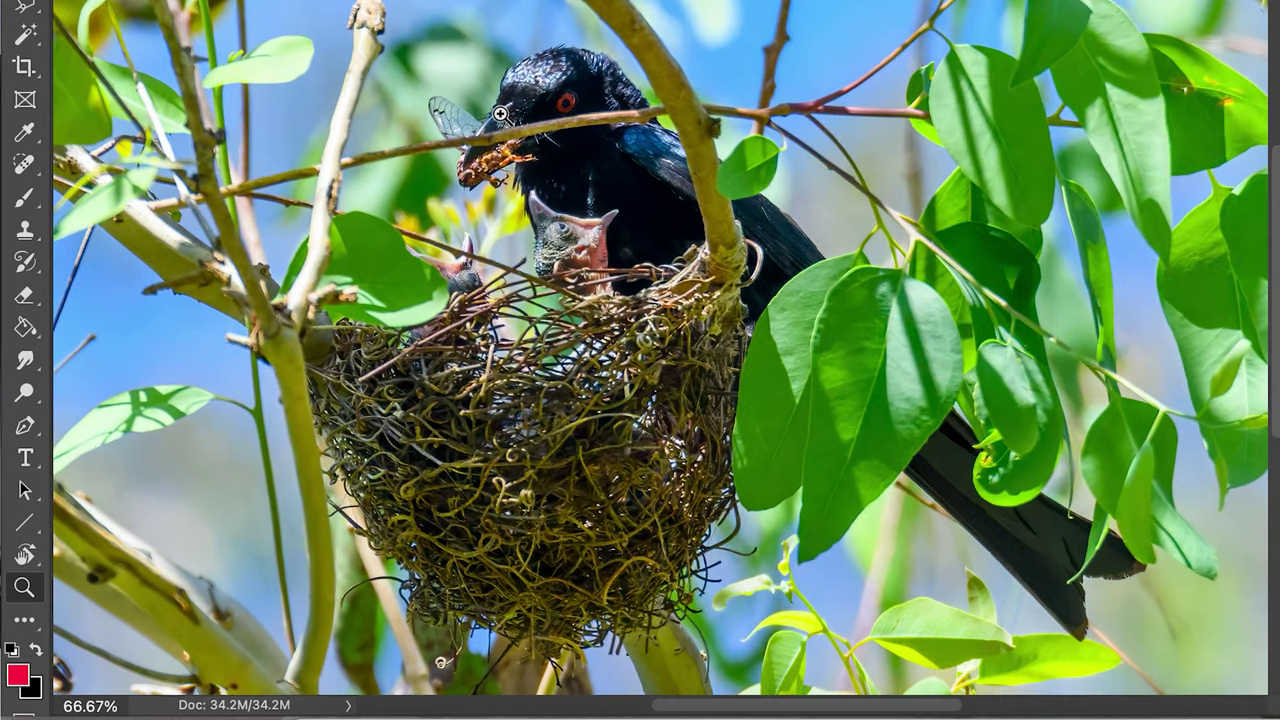
{"action": "left_click", "coordinate": [500, 113]}
{"action": "scroll", "coordinate": [505, 116], "scroll_direction": "up", "scroll_amount": 3}
{"action": "scroll", "coordinate": [505, 116], "scroll_direction": "left", "scroll_amount": 3}
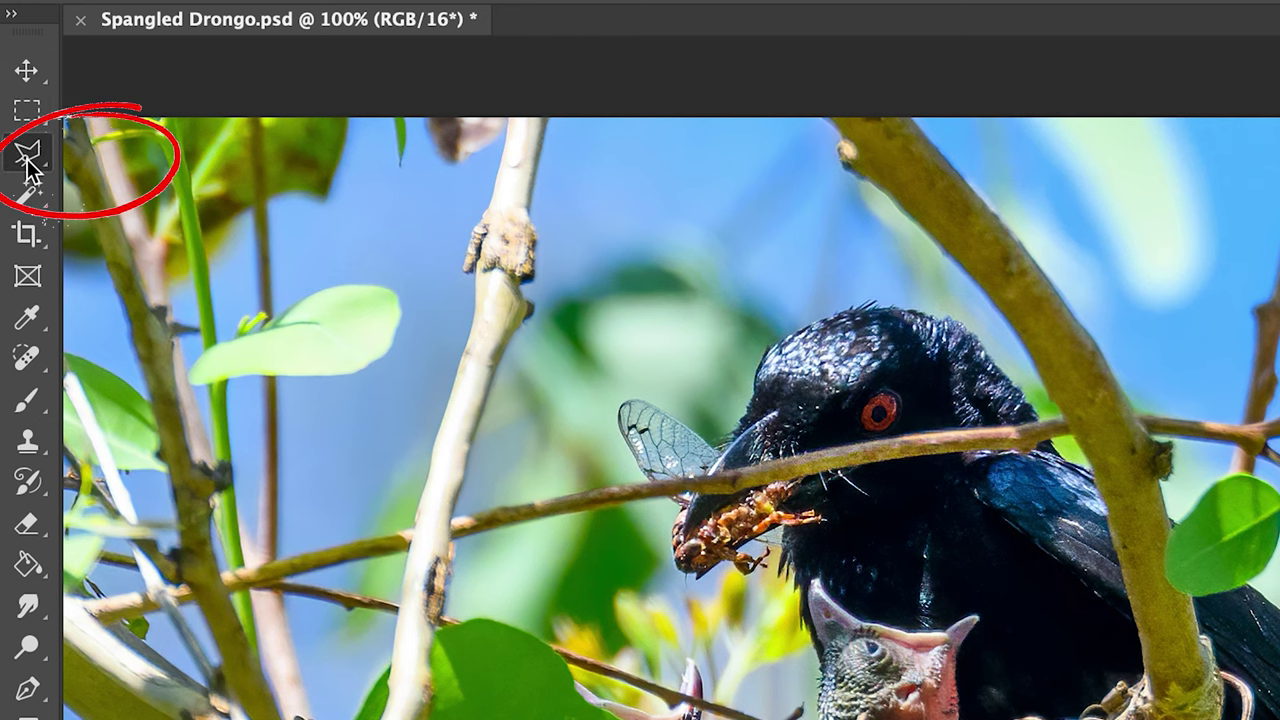
Outline the thin branch crossing the drongo's beak with the Polygonal Lasso Tool
{"action": "right_click", "coordinate": [30, 163]}
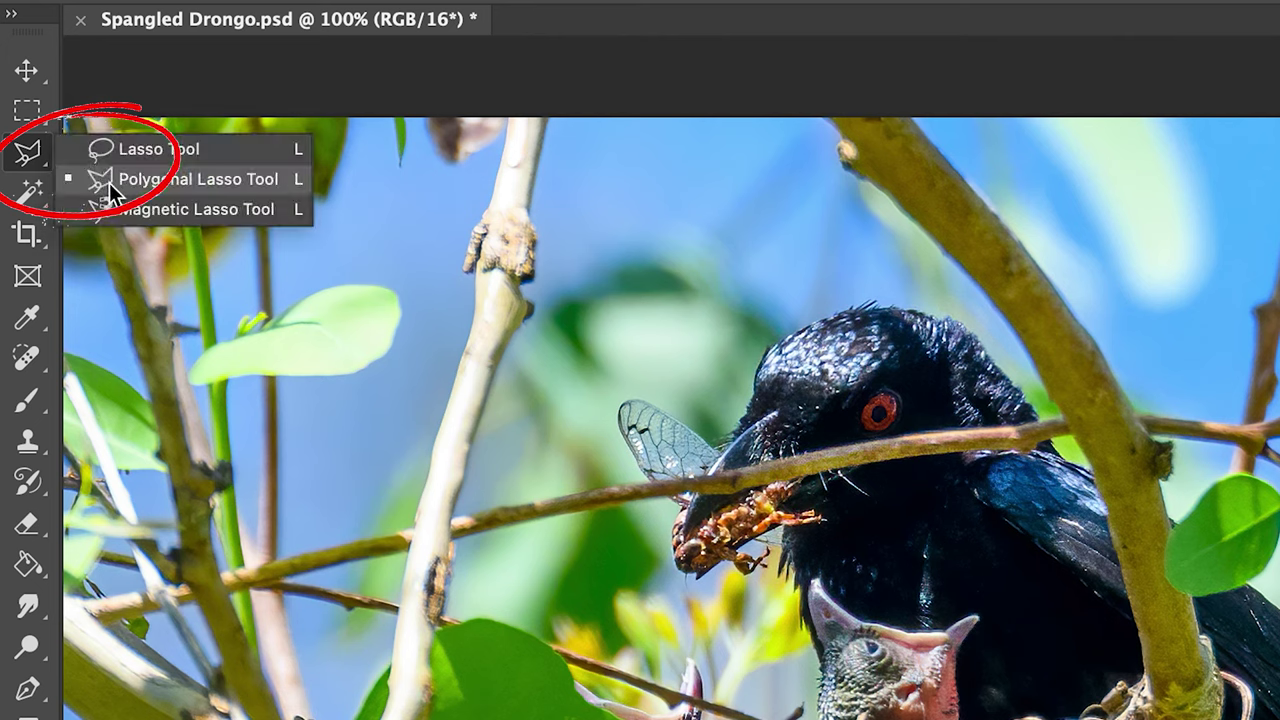
{"action": "left_click", "coordinate": [109, 183]}
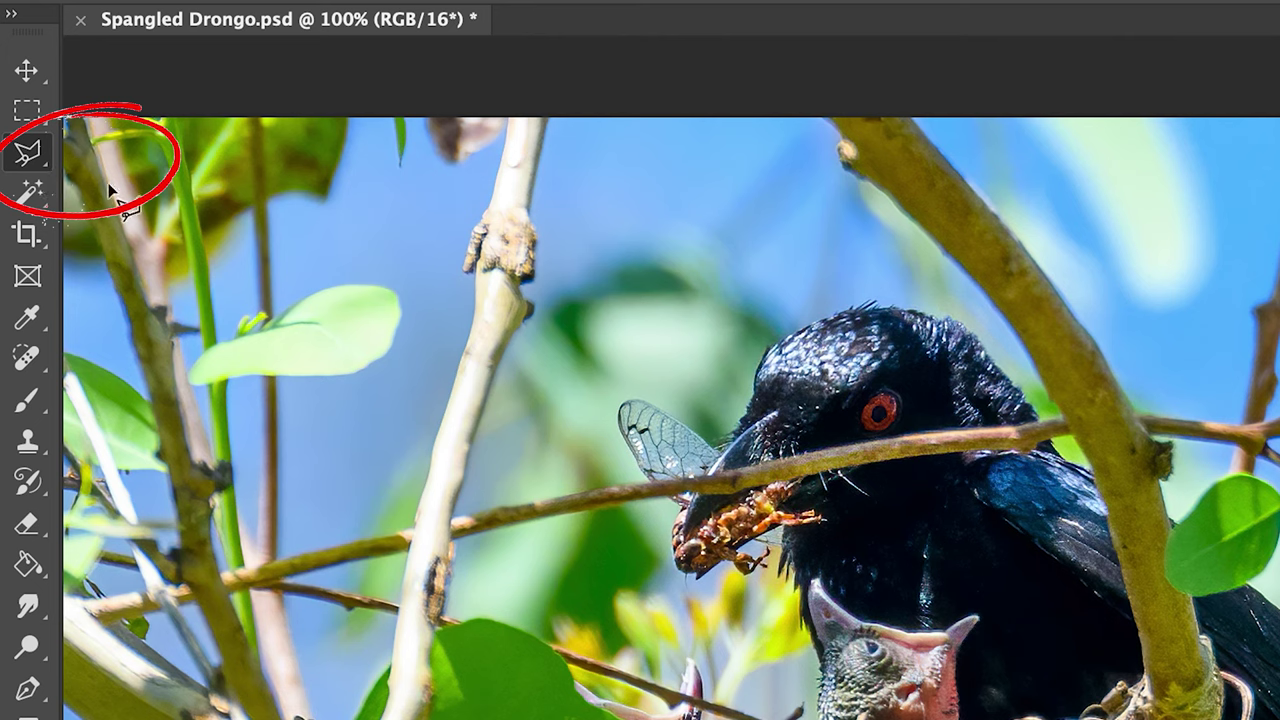
{"action": "left_click", "coordinate": [460, 507]}
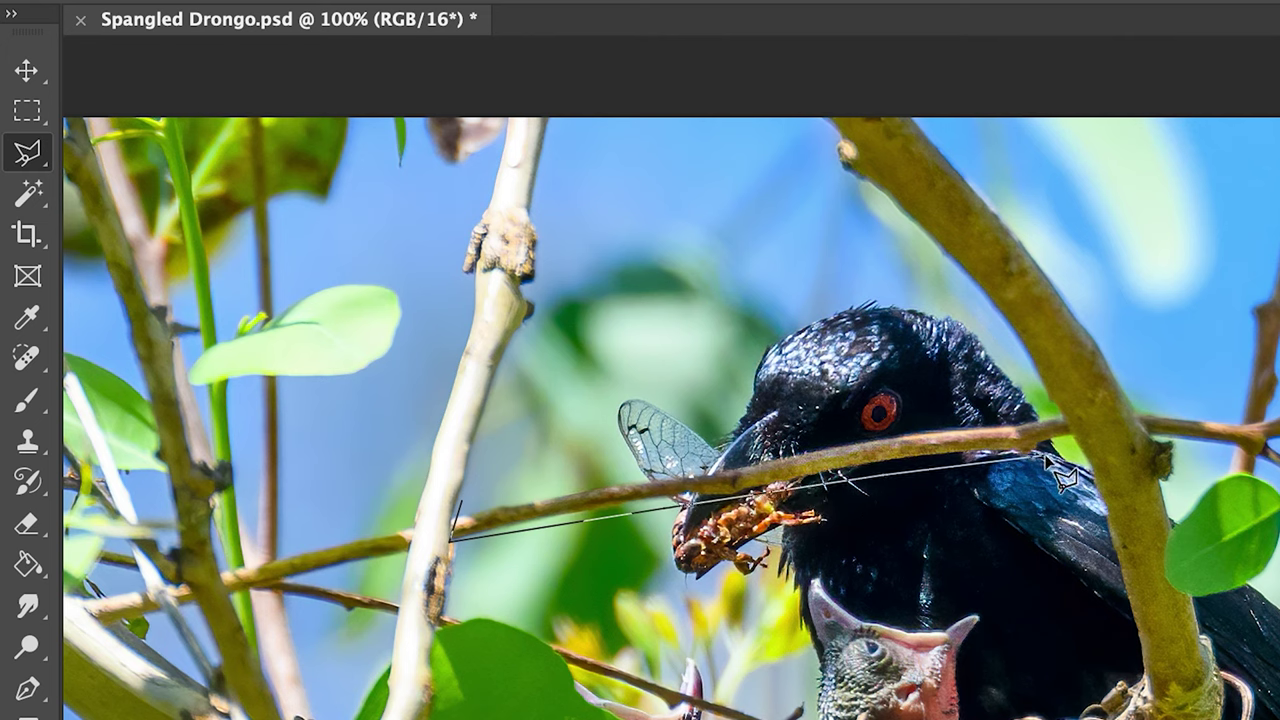
{"action": "left_click", "coordinate": [1078, 444]}
{"action": "left_click", "coordinate": [1064, 409]}
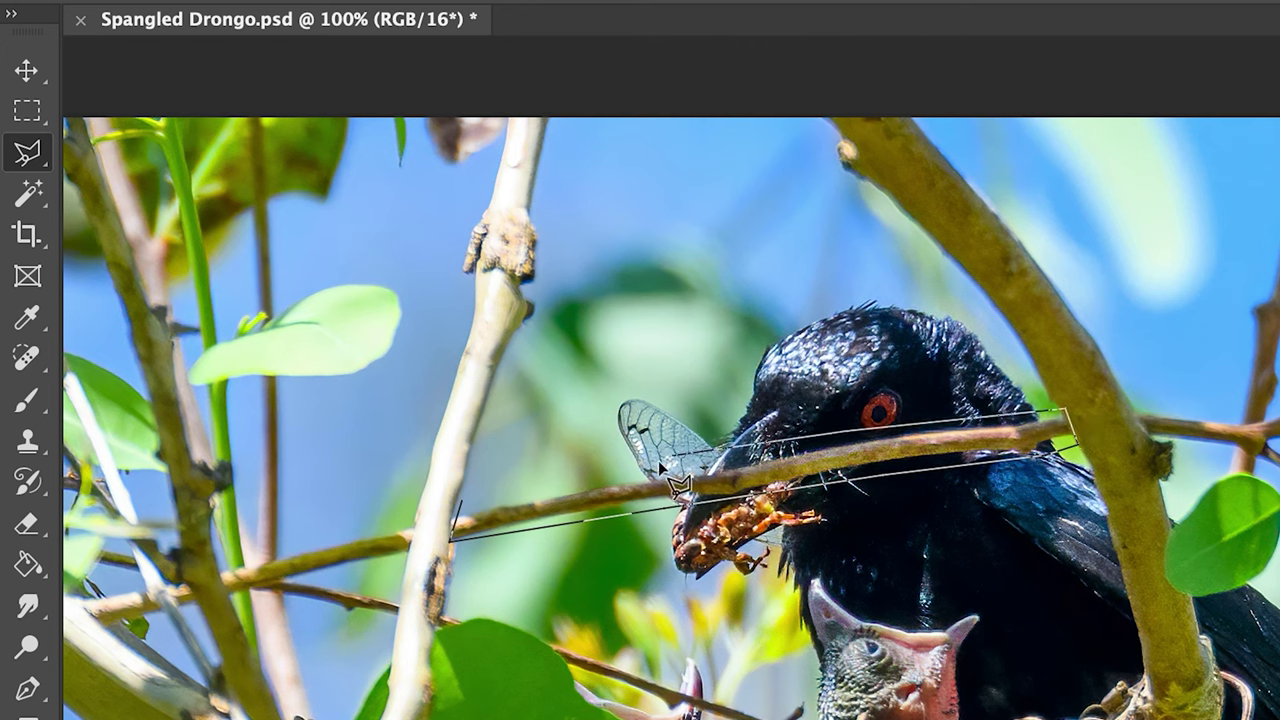
{"action": "double_click", "coordinate": [460, 508]}
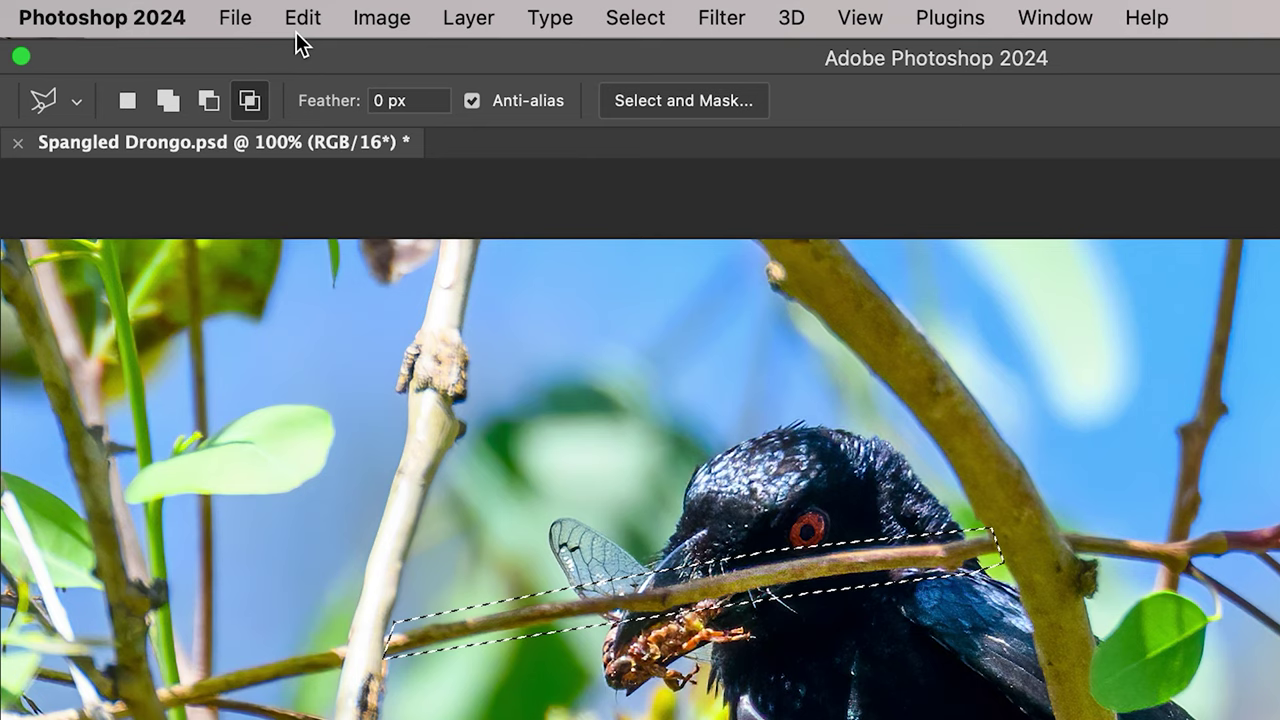
Generate an empty-prompt Generative Fill over the selected beak branch
{"action": "left_click", "coordinate": [296, 22]}
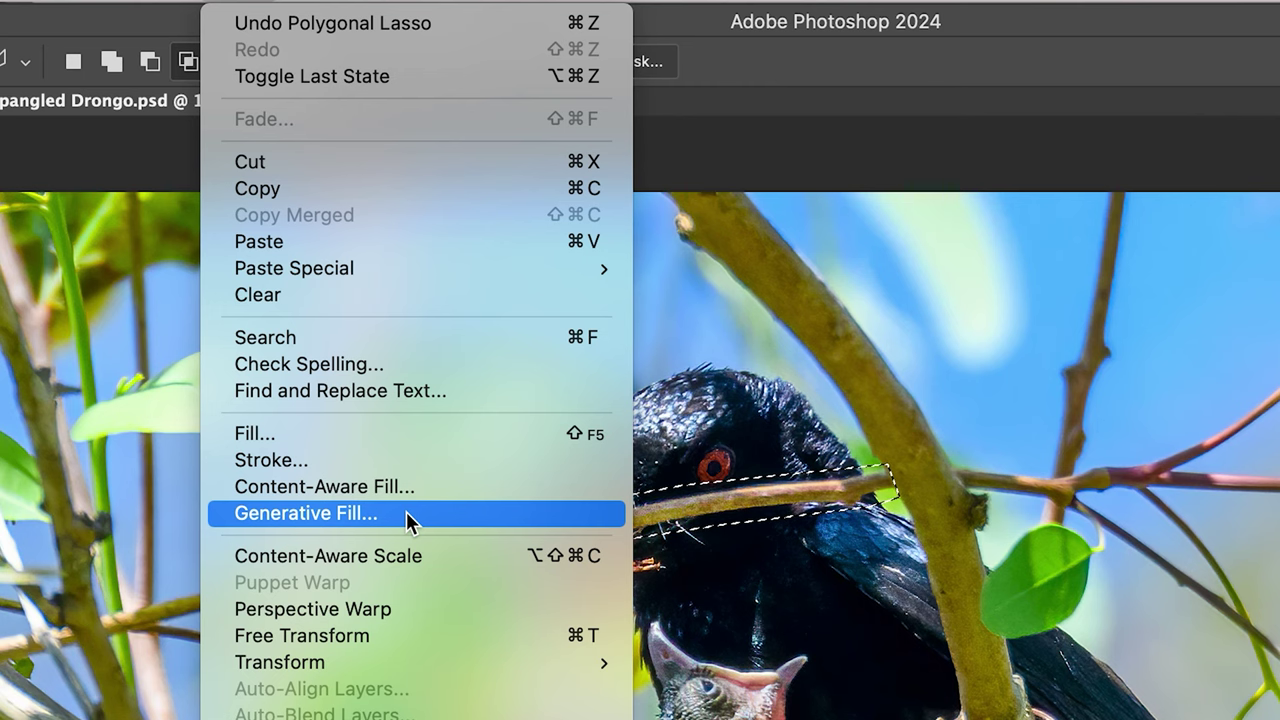
{"action": "left_click", "coordinate": [406, 511]}
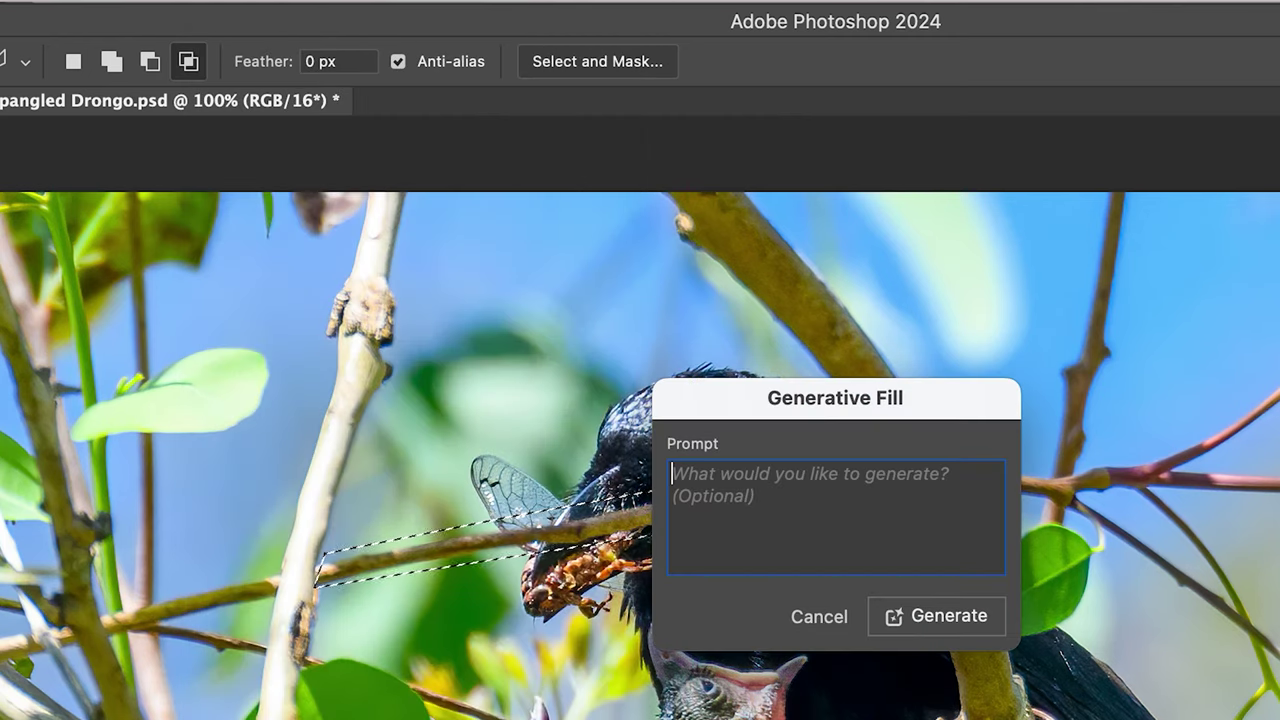
{"action": "left_click", "coordinate": [930, 618]}
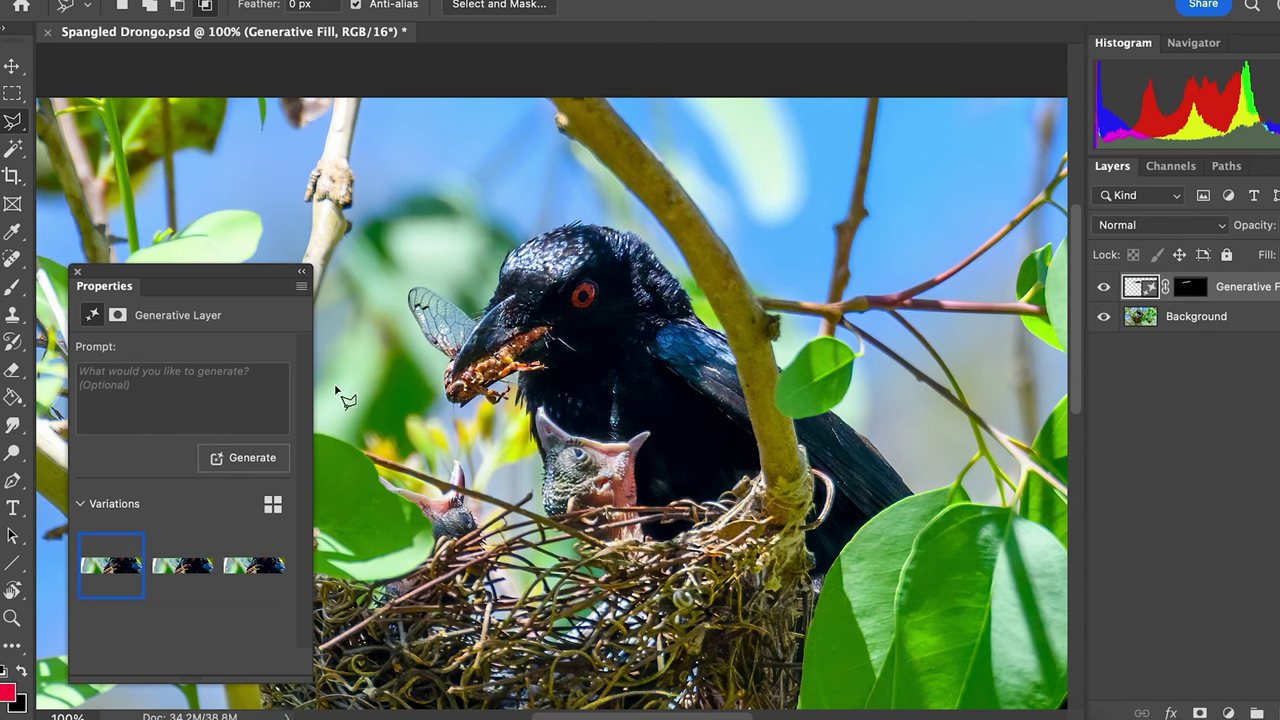
Close the Generative Fill Properties panel, keeping the branch-free result
{"action": "left_click", "coordinate": [75, 273]}
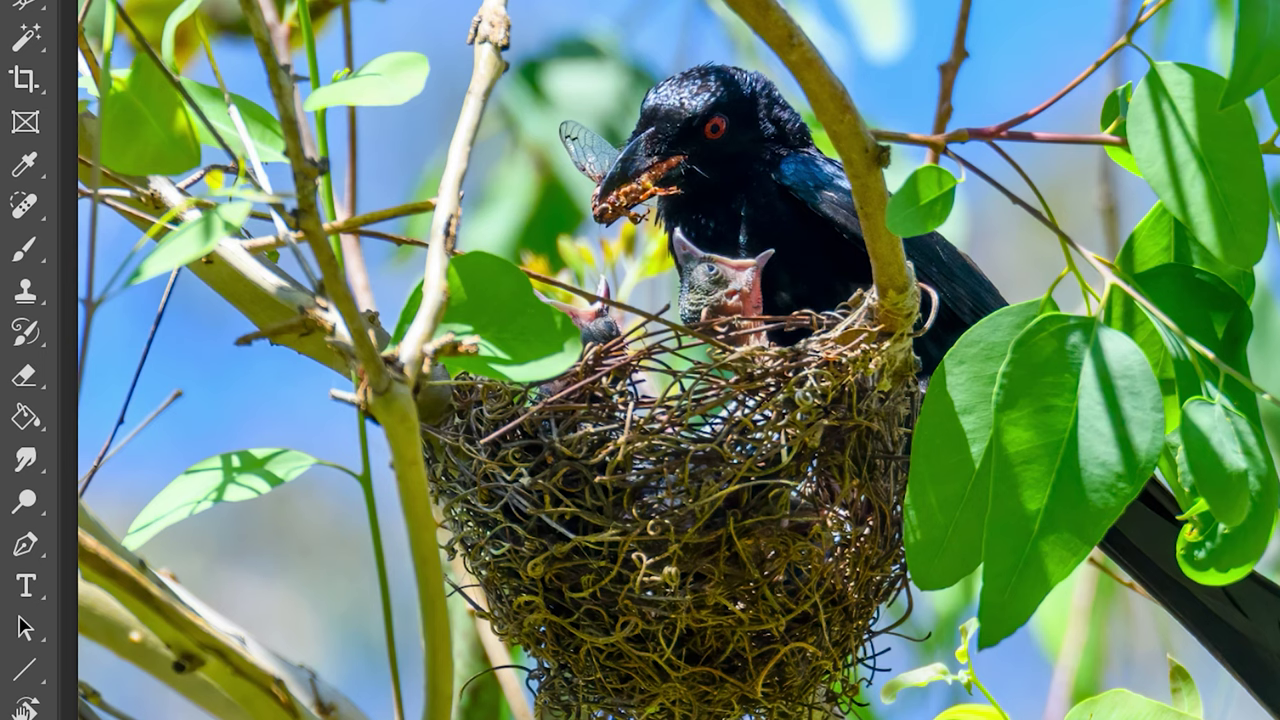
Zoom in closely on the large leaf and the second chick beside the nest
{"action": "left_click", "coordinate": [545, 288]}
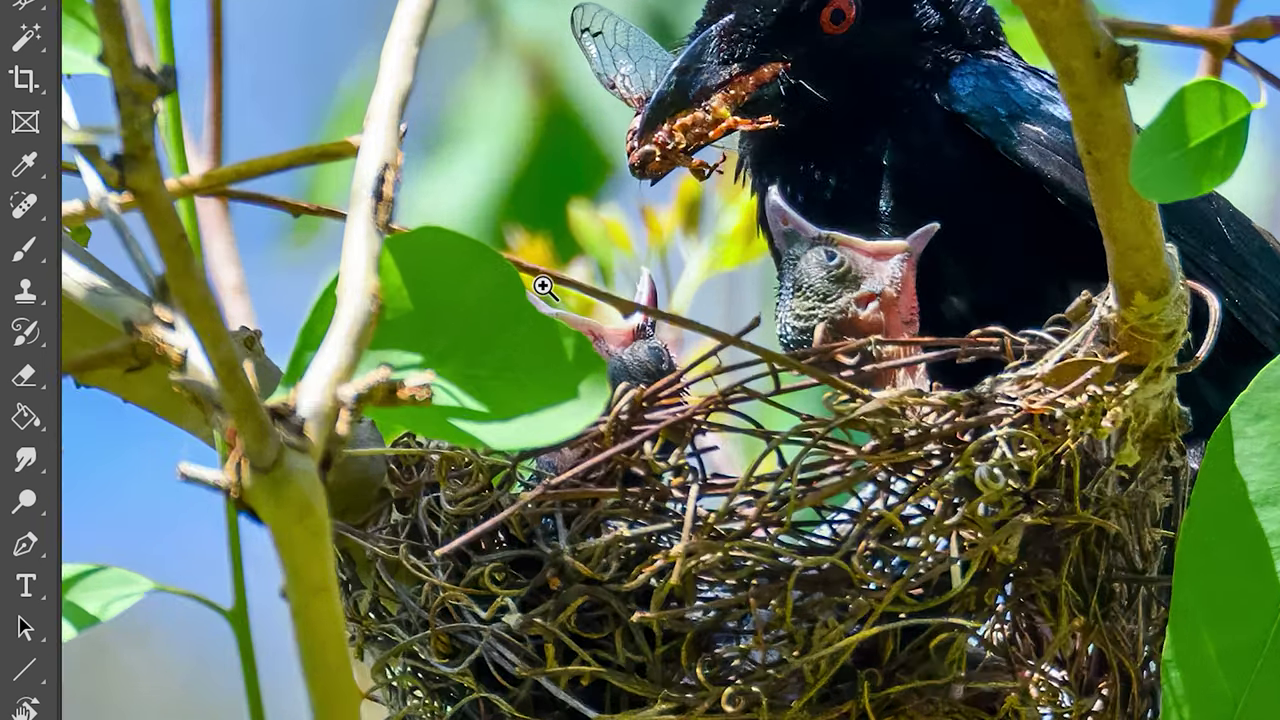
{"action": "scroll", "coordinate": [543, 340], "scroll_direction": "left", "scroll_amount": 3}
{"action": "scroll", "coordinate": [543, 340], "scroll_direction": "up", "scroll_amount": 2}
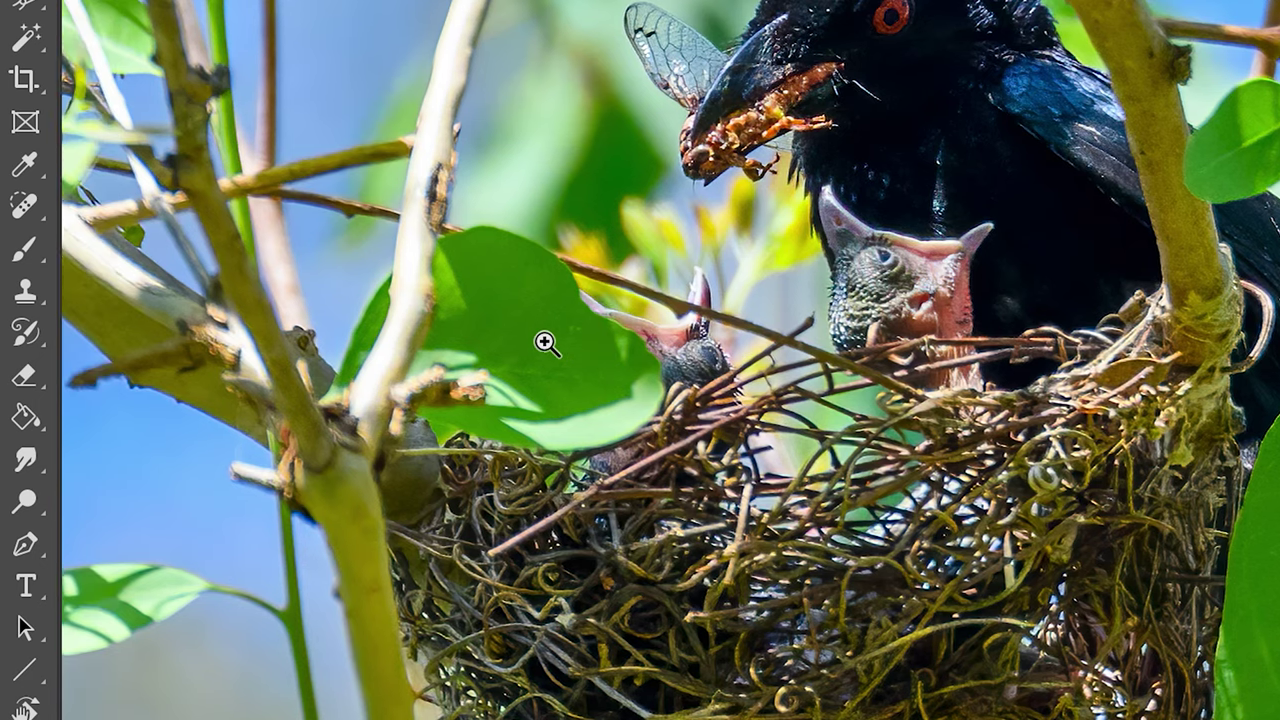
{"action": "left_click", "coordinate": [595, 351]}
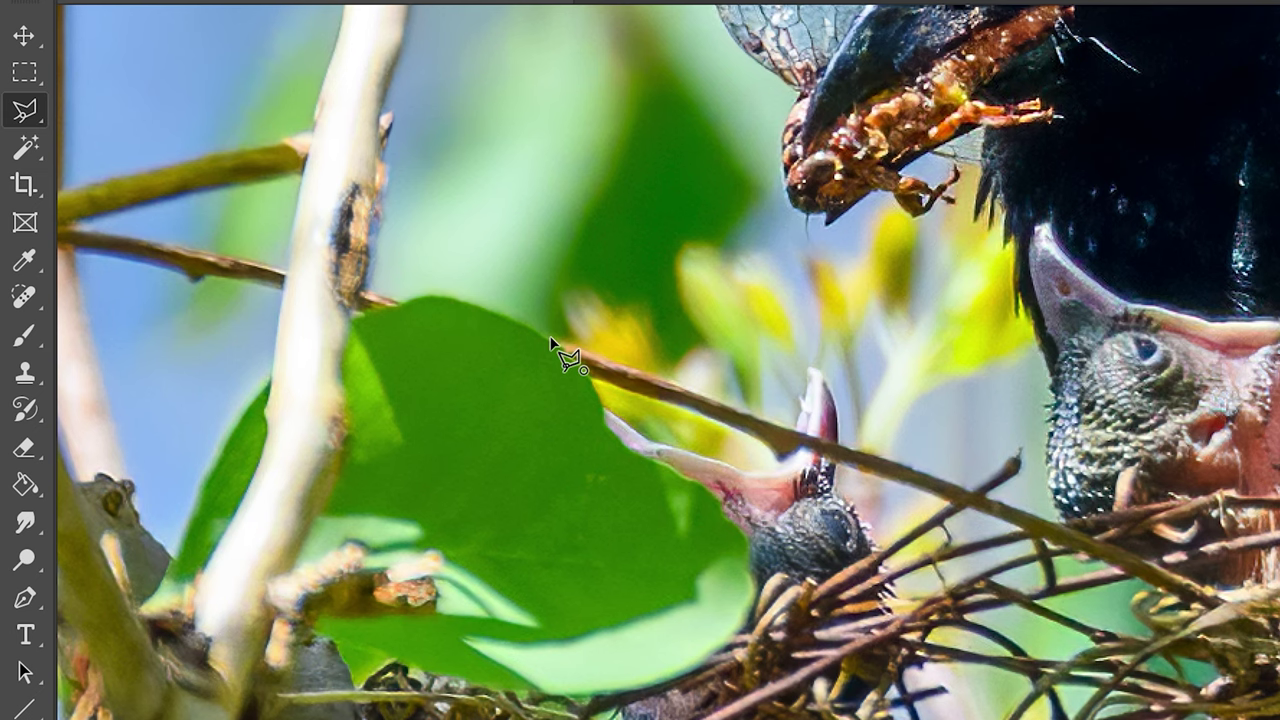
Outline the thin branch running from the leaf past the second chick's open beak
{"action": "left_click", "coordinate": [551, 339]}
{"action": "left_click", "coordinate": [755, 442]}
{"action": "left_click", "coordinate": [780, 471]}
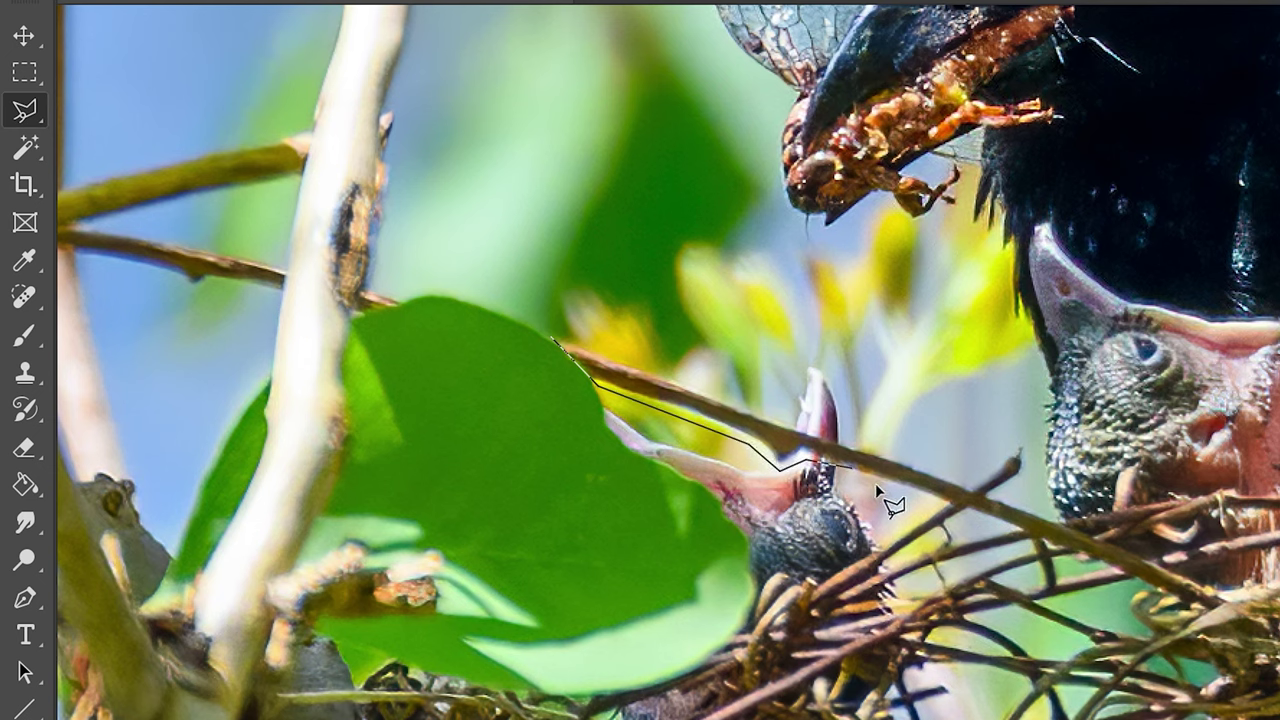
{"action": "left_click", "coordinate": [944, 505]}
{"action": "left_click", "coordinate": [974, 490]}
{"action": "left_click", "coordinate": [553, 342]}
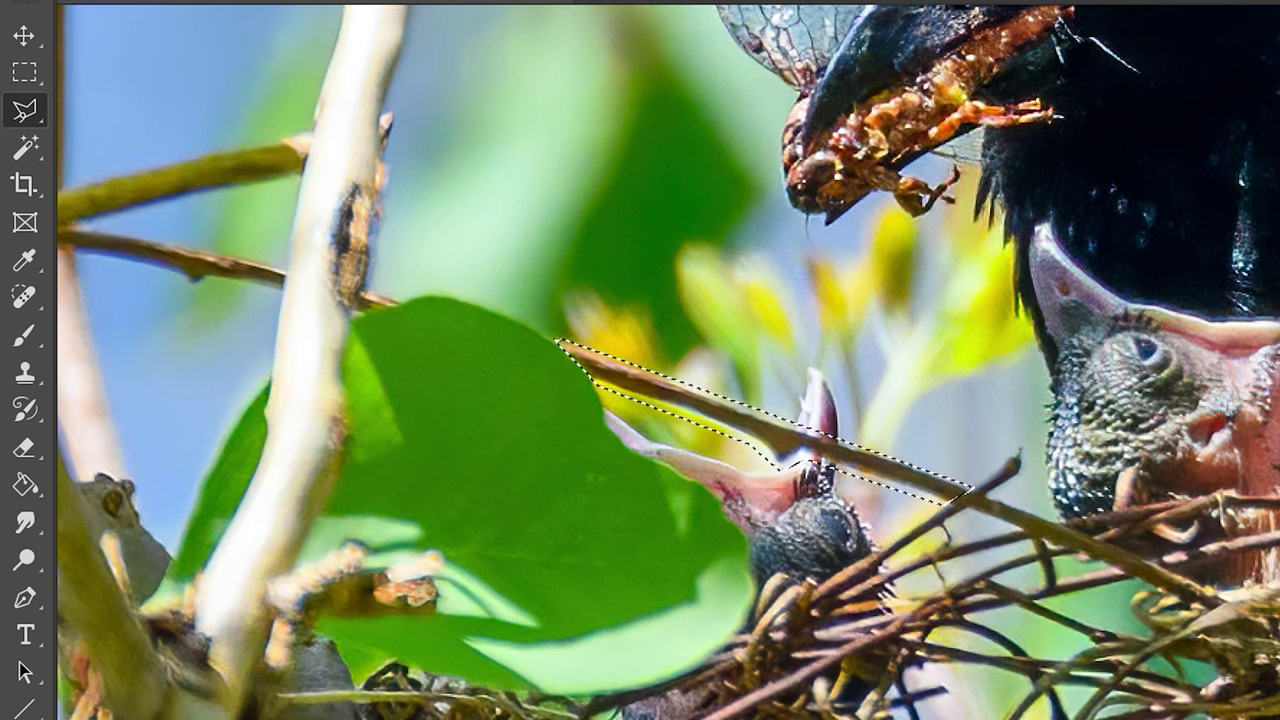
{"action": "left_click", "coordinate": [322, 0]}
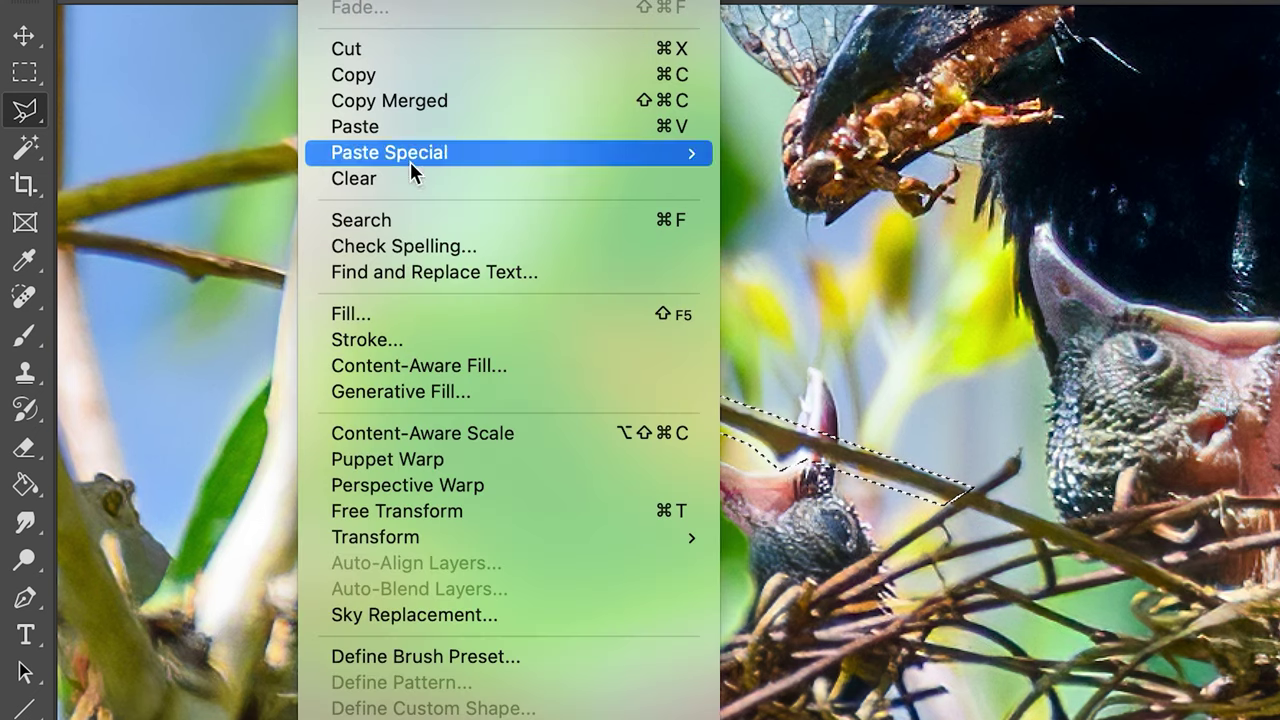
Run Generative Fill with an empty prompt on the second branch selection
{"action": "left_click", "coordinate": [426, 391]}
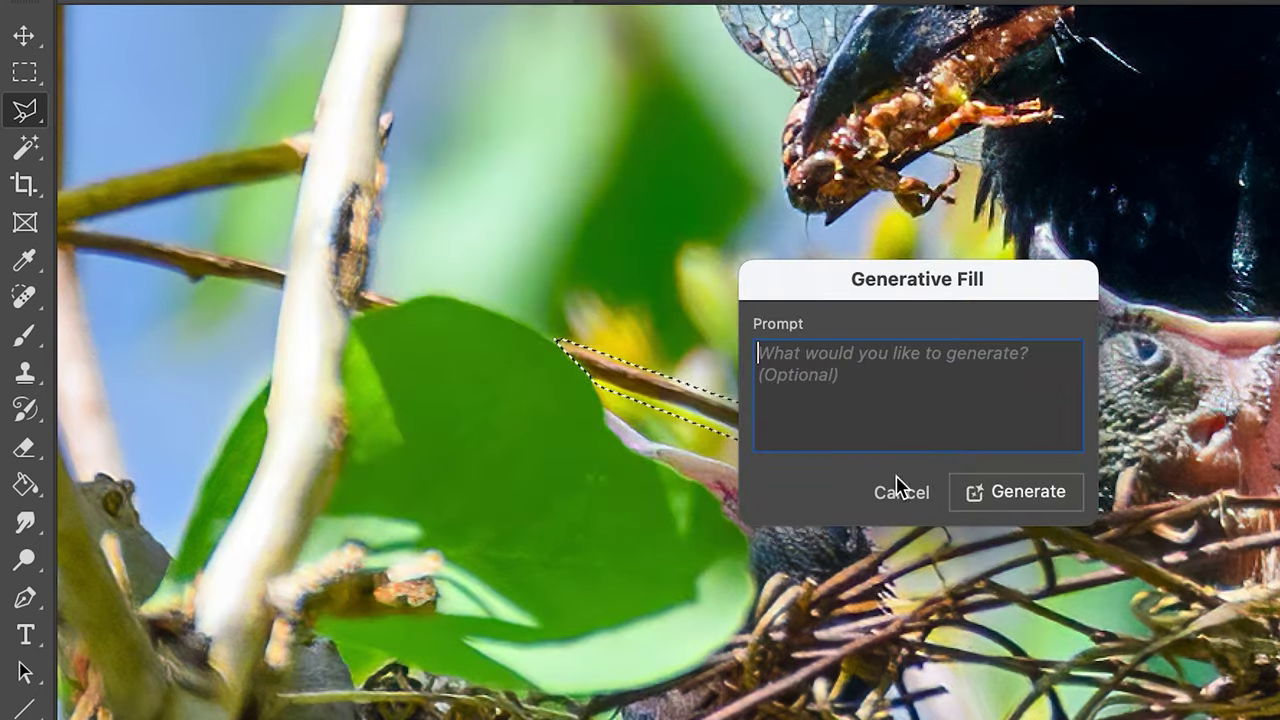
{"action": "left_click", "coordinate": [1020, 503]}
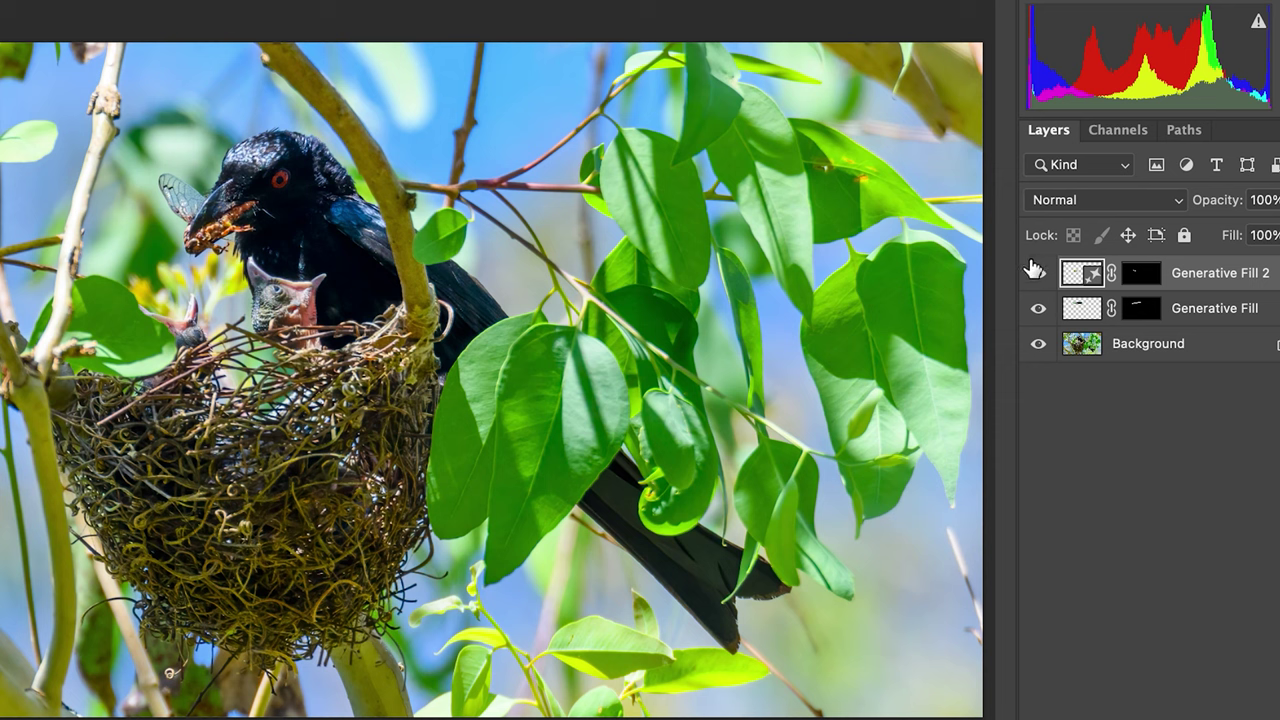
{"action": "left_click", "coordinate": [1035, 273]}
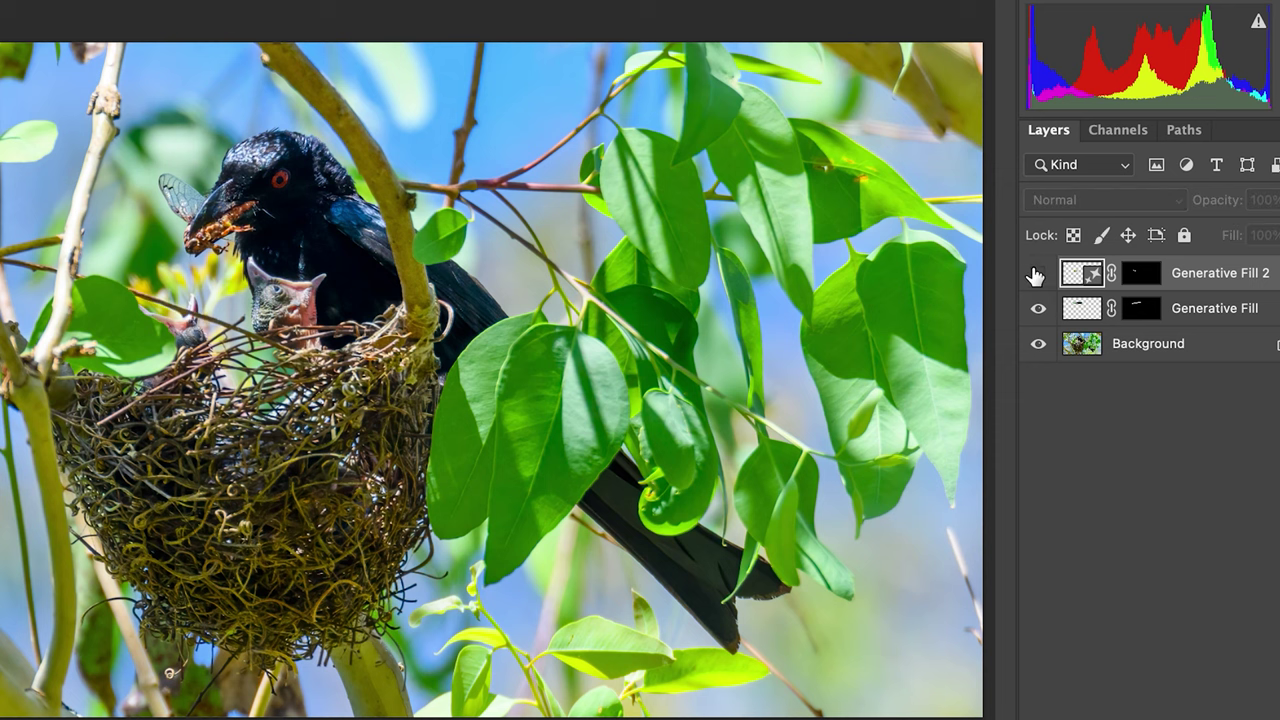
{"action": "left_click", "coordinate": [1040, 311]}
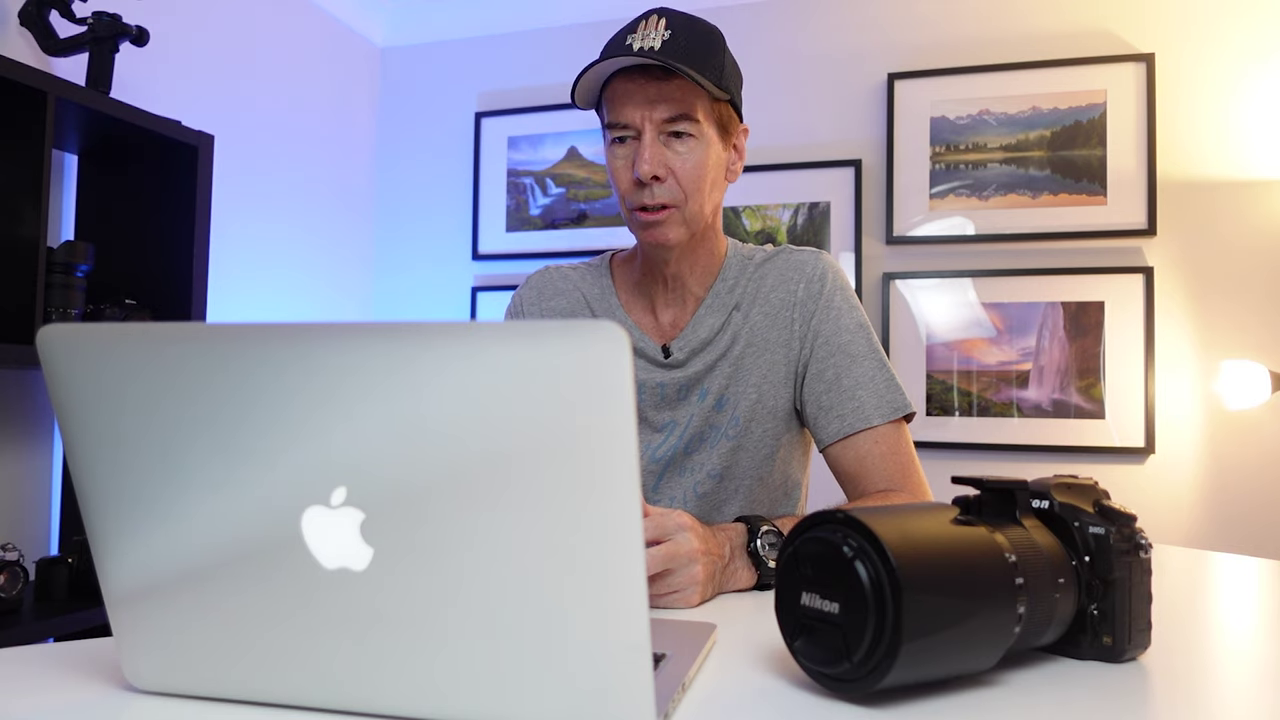
{"action": "left_click", "coordinate": [1040, 310]}
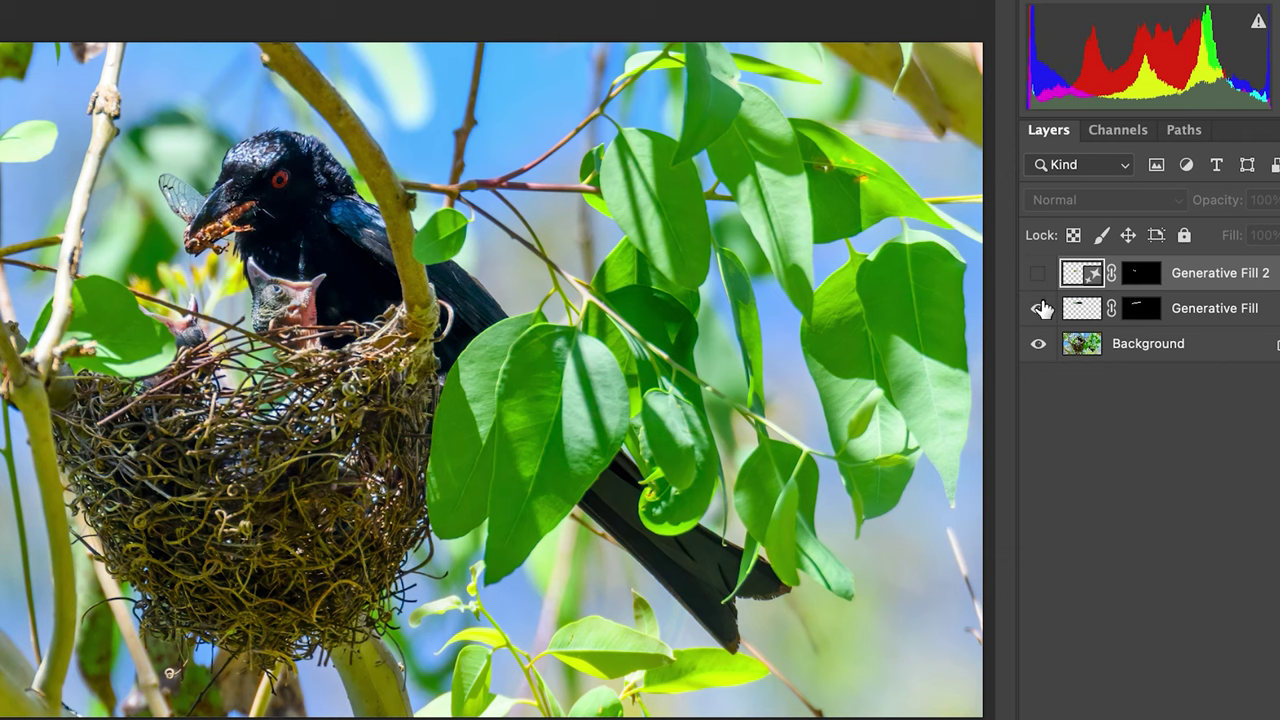
{"action": "left_click", "coordinate": [1038, 273]}
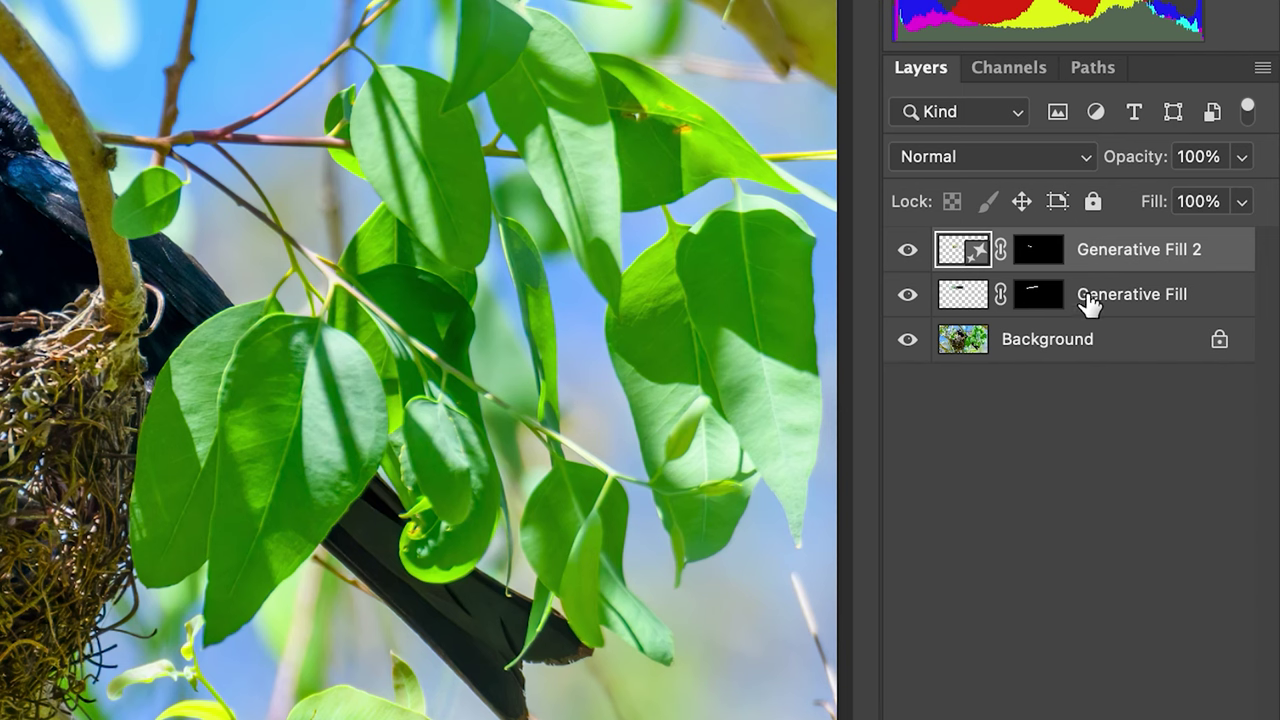
Merge both Generative Fill layers and the Background into one layer
{"action": "left_click", "coordinate": [1100, 341], "text": "shift"}
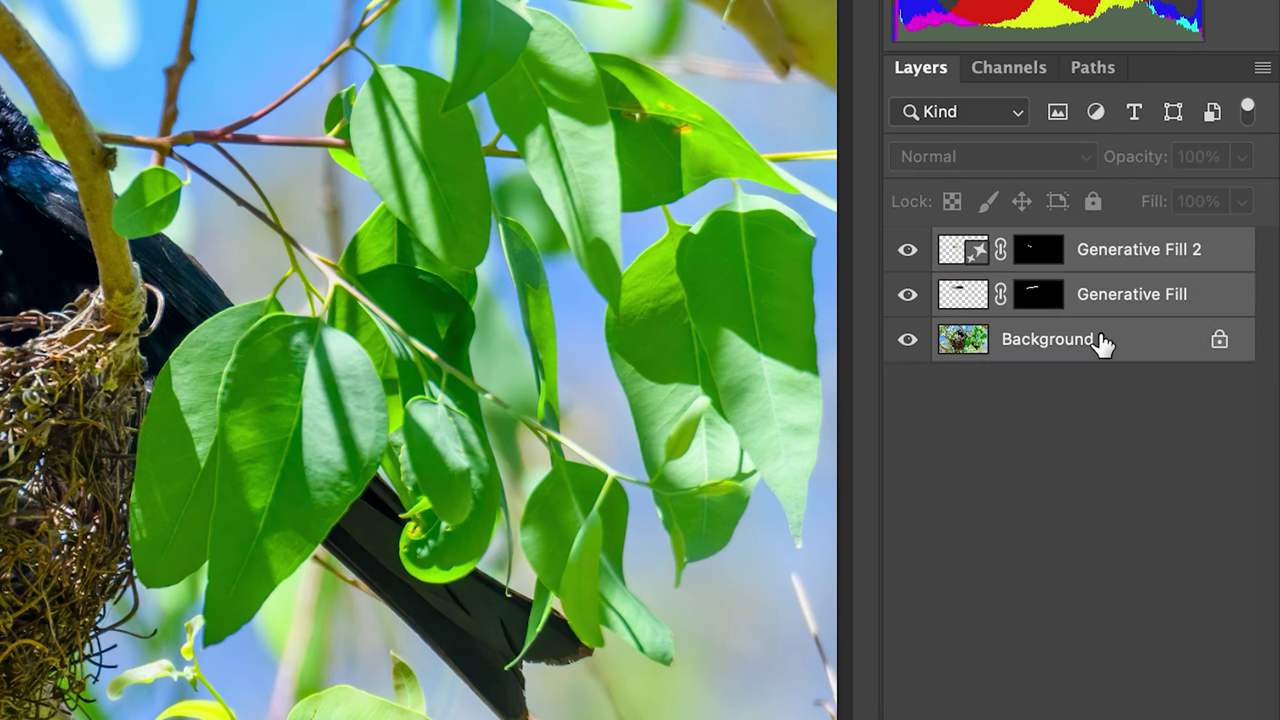
{"action": "right_click", "coordinate": [1100, 341]}
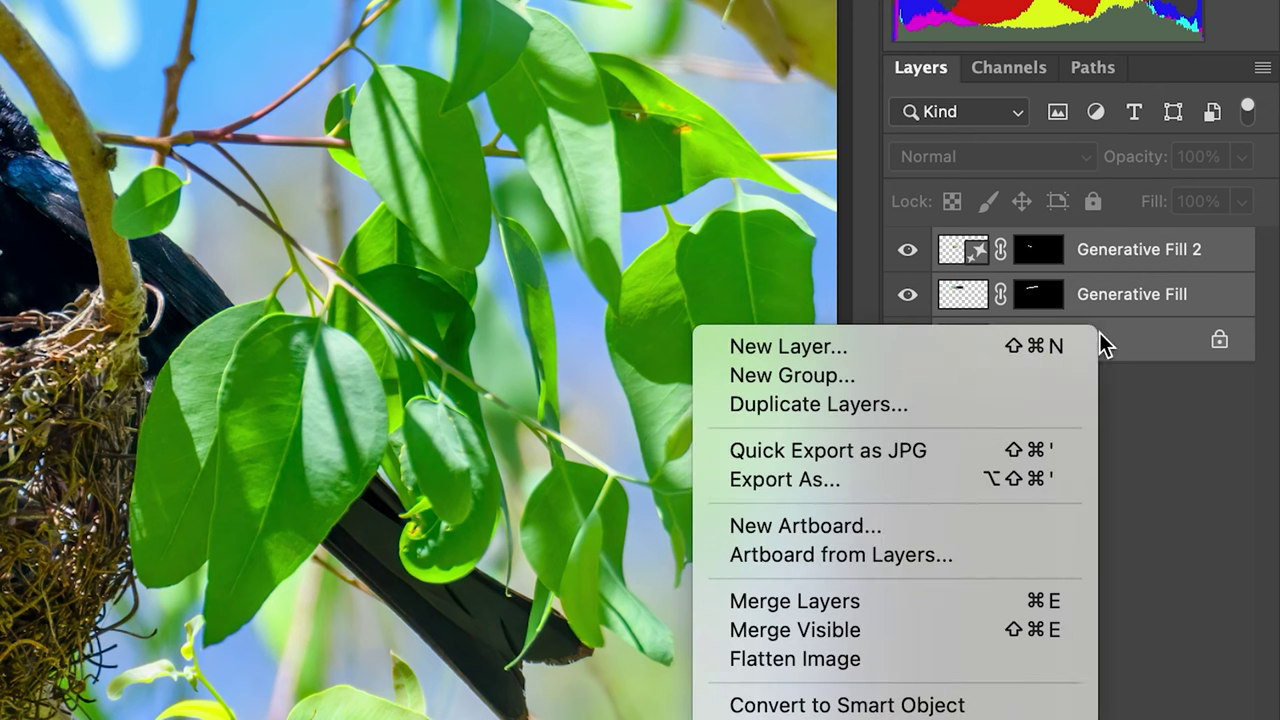
{"action": "left_click", "coordinate": [827, 599]}
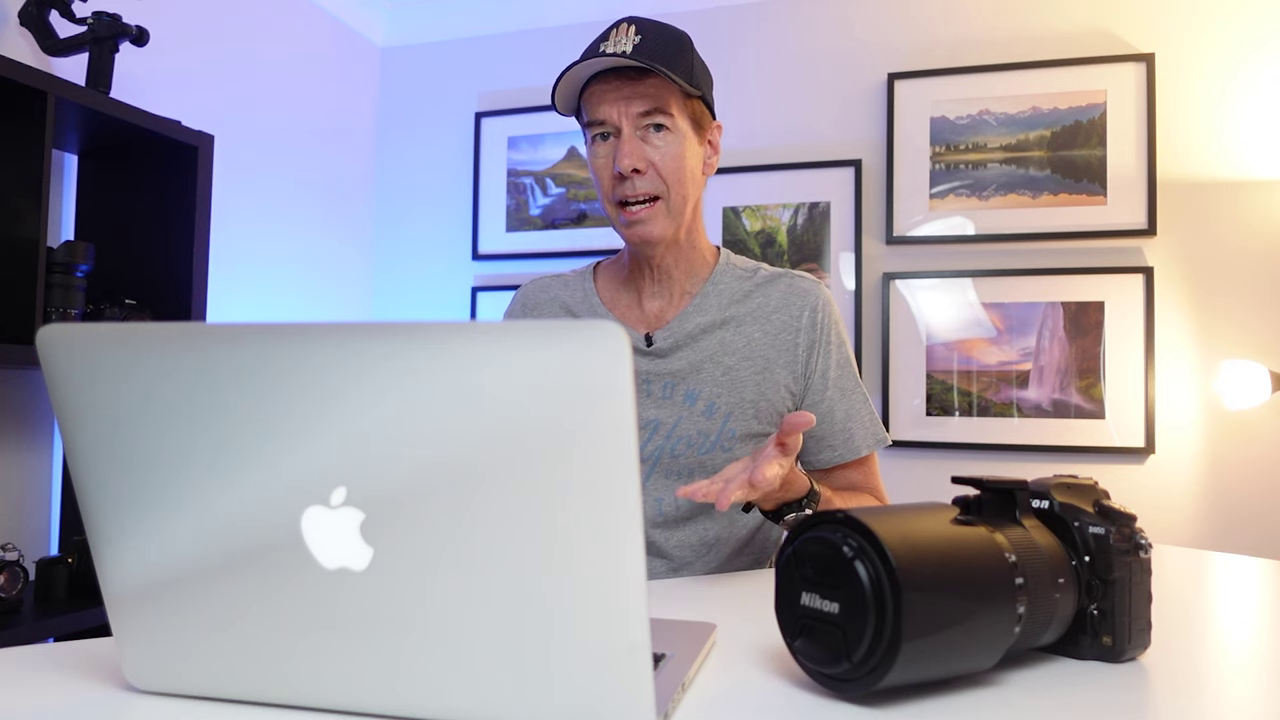